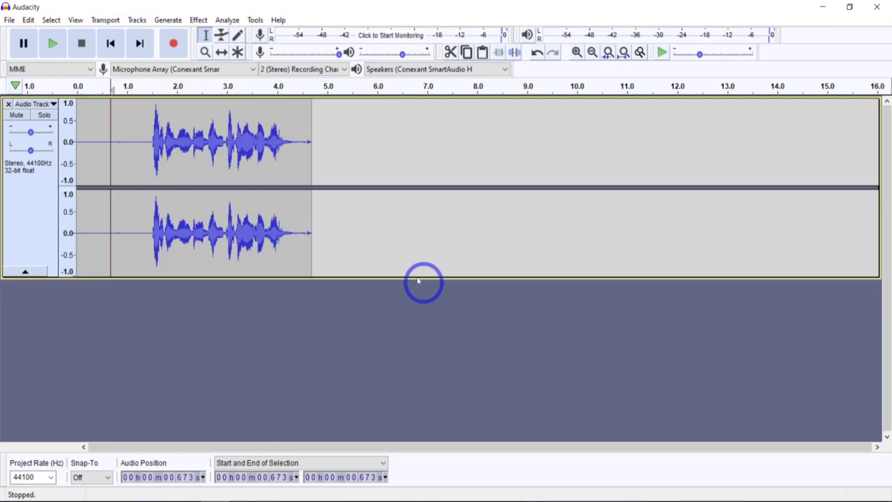
Select the whole 0–4.688 s voice clip and bring up the Effect menu
{"action": "double_click", "coordinate": [301, 167]}
{"action": "left_click", "coordinate": [341, 166]}
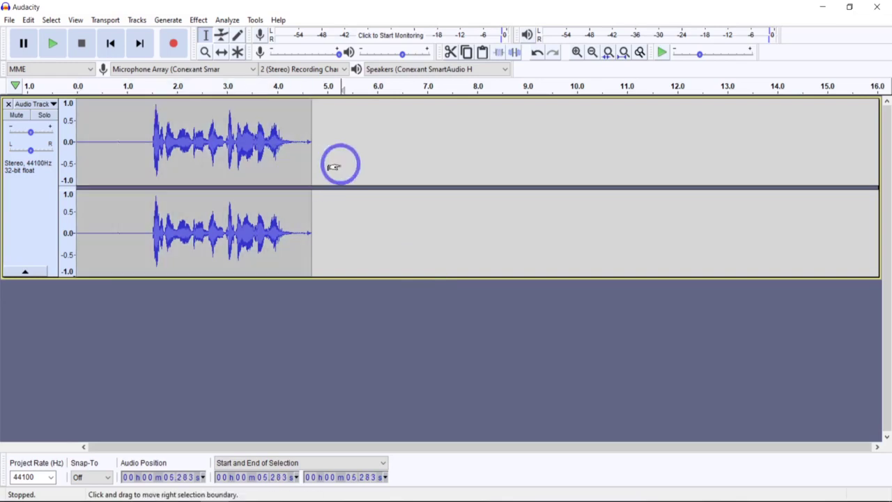
{"action": "double_click", "coordinate": [130, 153]}
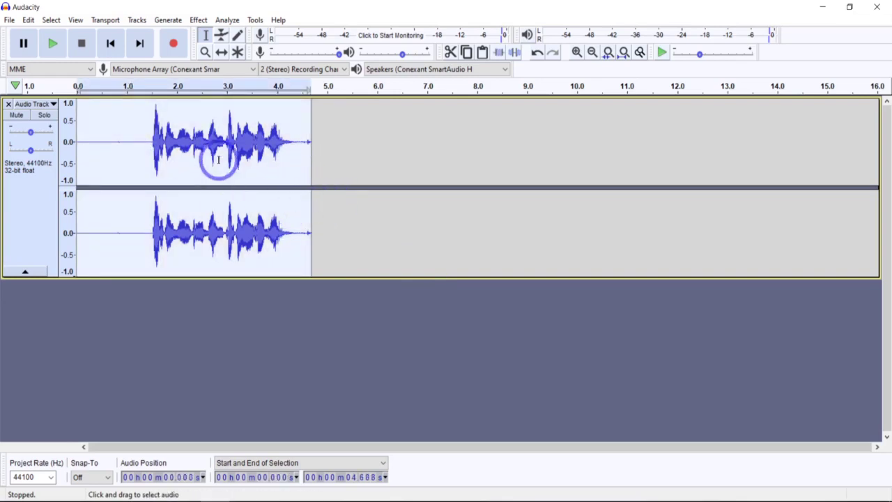
{"action": "left_click", "coordinate": [202, 19]}
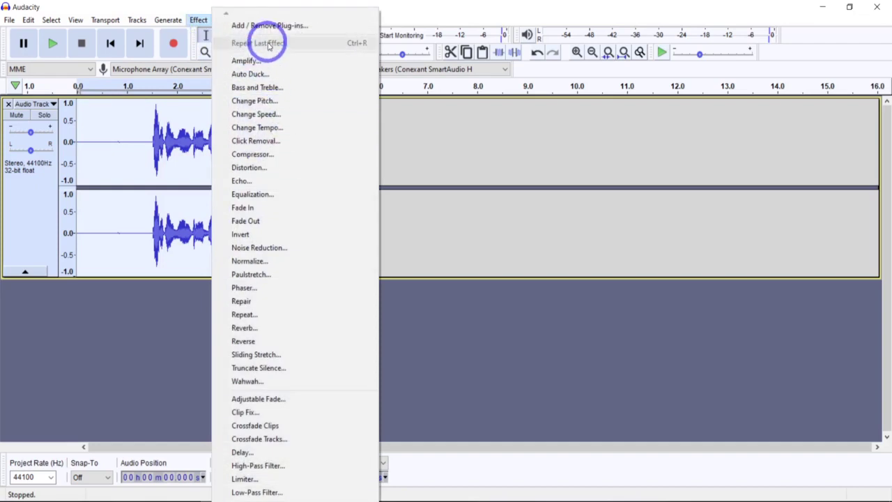
Open the Compressor at -17 dB threshold and 4:1 ratio, moving its dialog to the upper left
{"action": "left_click", "coordinate": [285, 154]}
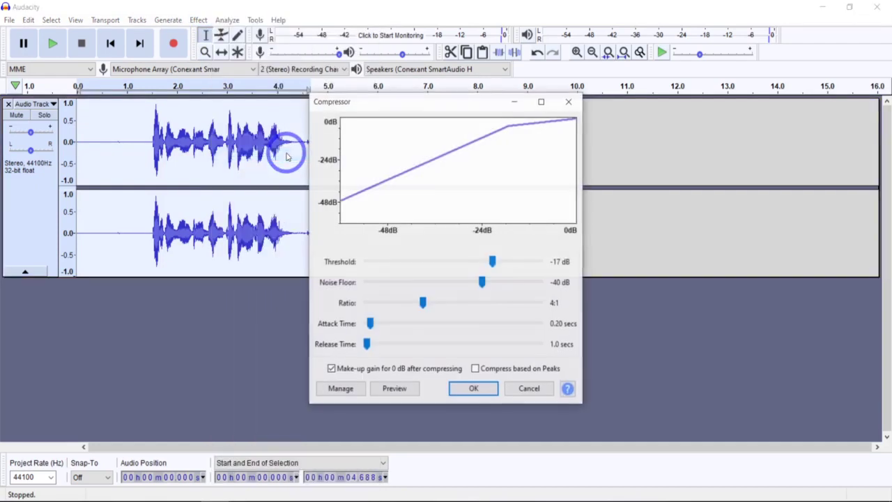
{"action": "left_click_drag", "start_coordinate": [459, 106], "coordinate": [256, 50]}
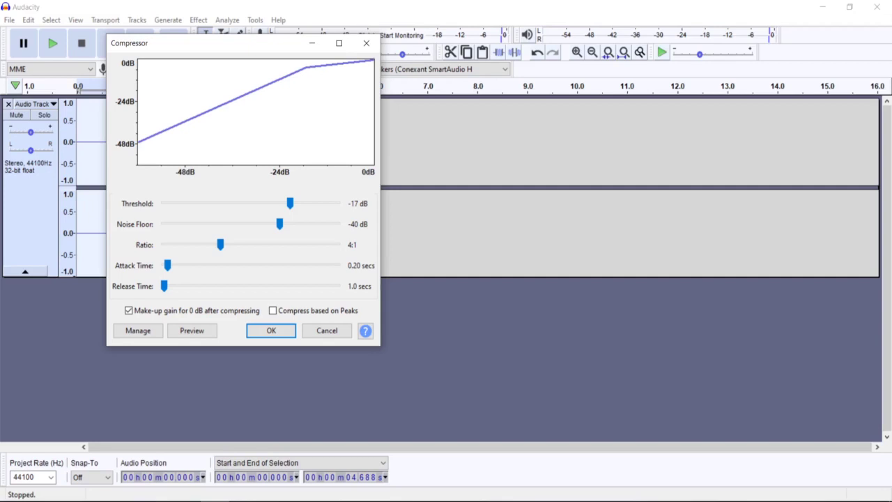
Raise the Compressor threshold from -17 dB to -13 dB
{"action": "left_click", "coordinate": [461, 197]}
{"action": "left_click", "coordinate": [330, 205]}
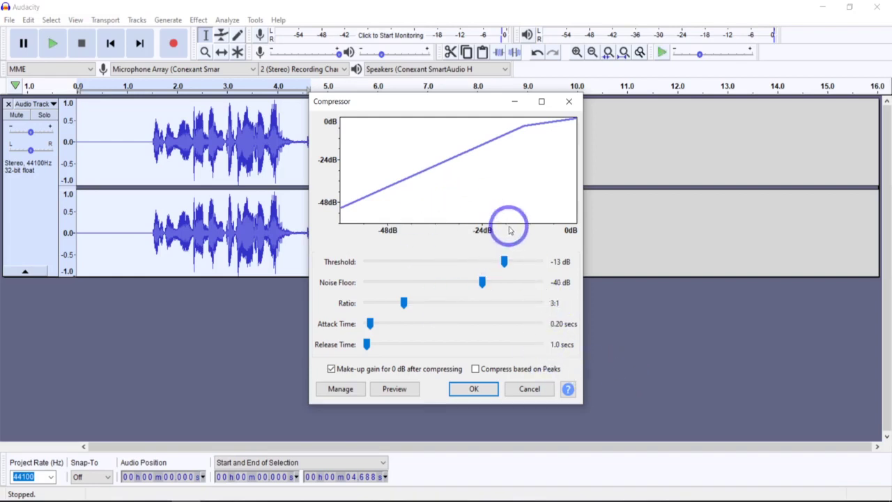
Apply the -13 dB, 3:1 compression to the voice clip
{"action": "left_click", "coordinate": [473, 389]}
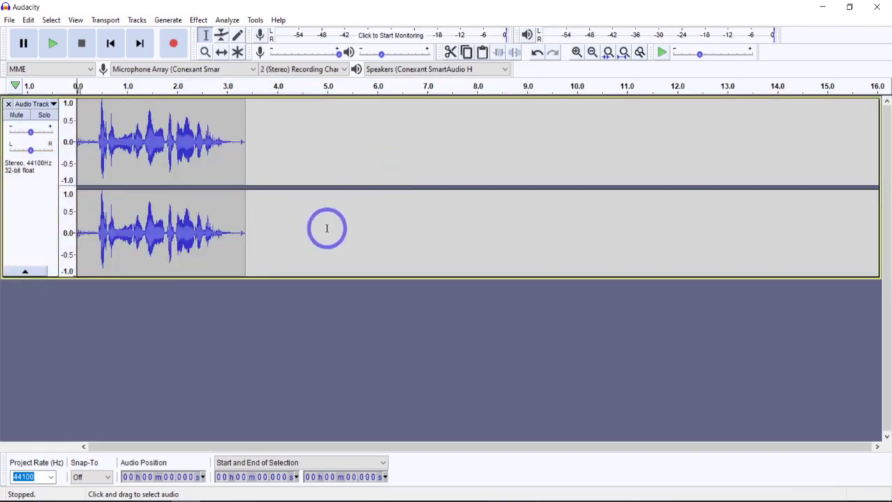
Remove the old track and record a new stereo voice take of about 3.5 s
{"action": "left_click", "coordinate": [6, 104]}
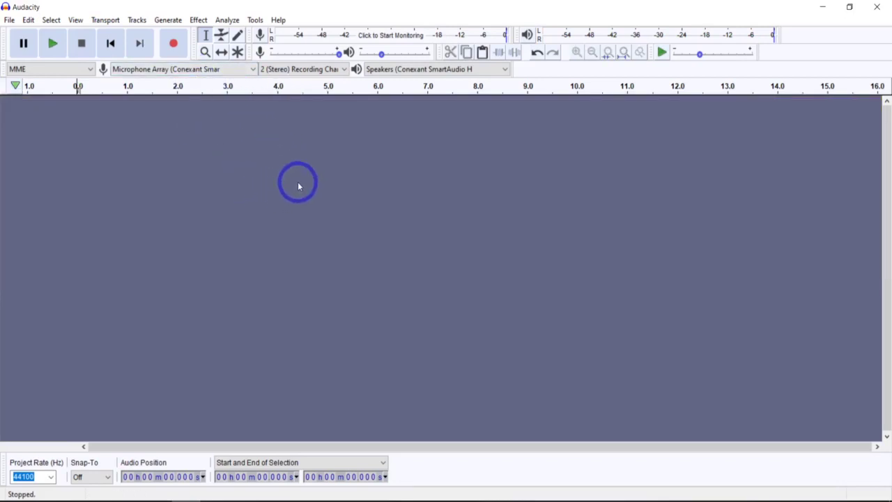
{"action": "left_click", "coordinate": [174, 43]}
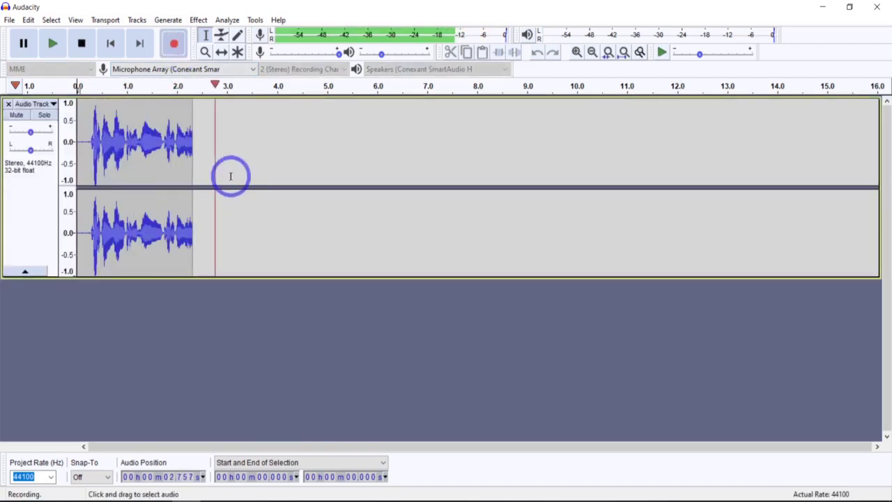
{"action": "left_click", "coordinate": [82, 44]}
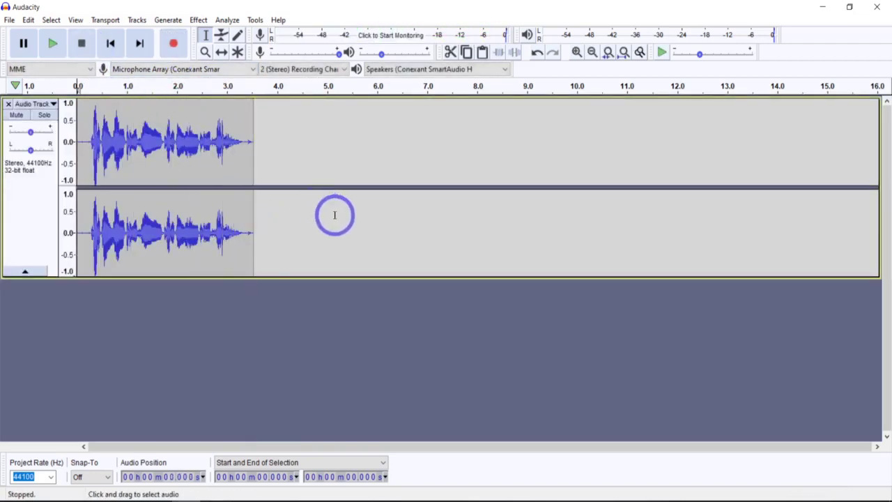
Set Recording Channels to 1 (Mono) and record a second voice take on its own track
{"action": "left_click", "coordinate": [337, 69]}
{"action": "left_click", "coordinate": [295, 82]}
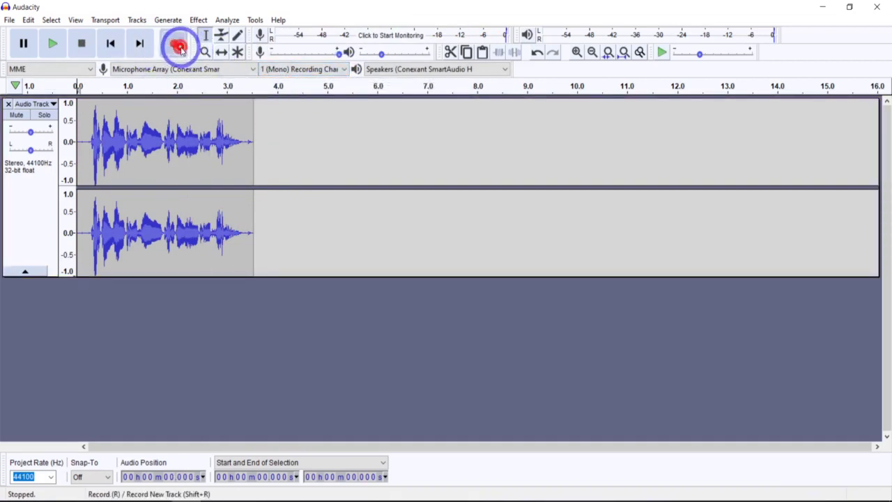
{"action": "left_click", "coordinate": [179, 46]}
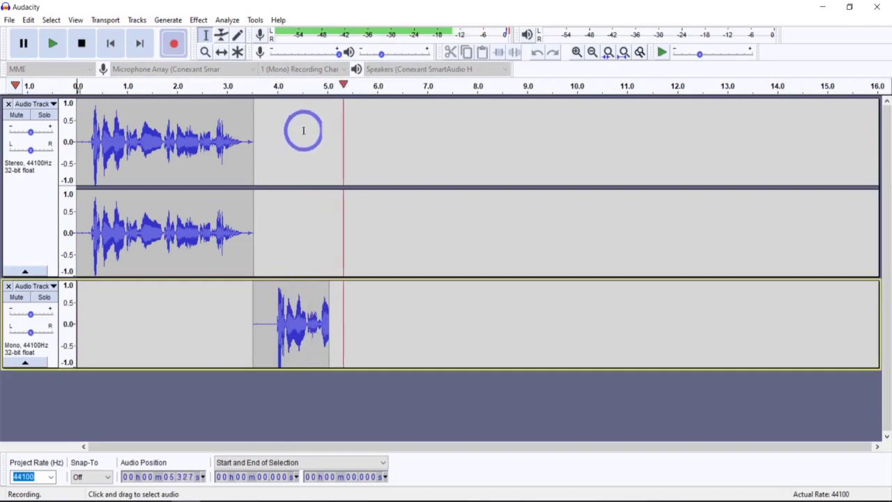
{"action": "left_click", "coordinate": [81, 44]}
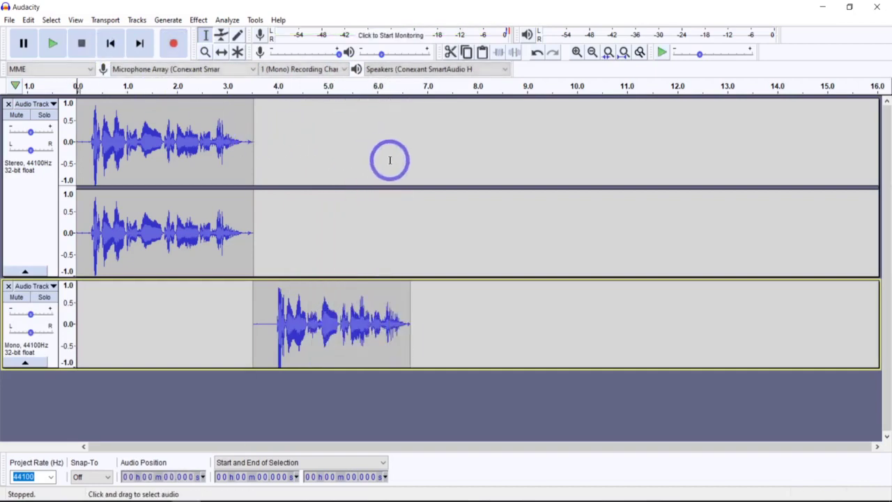
{"action": "left_click", "coordinate": [144, 173]}
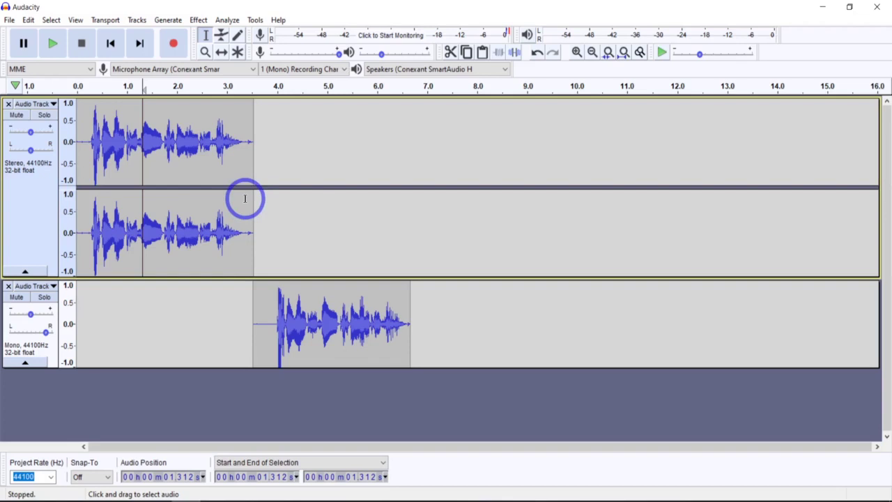
Undo the last change and play back the stereo and mono voice tracks
{"action": "key", "text": "ctrl+z"}
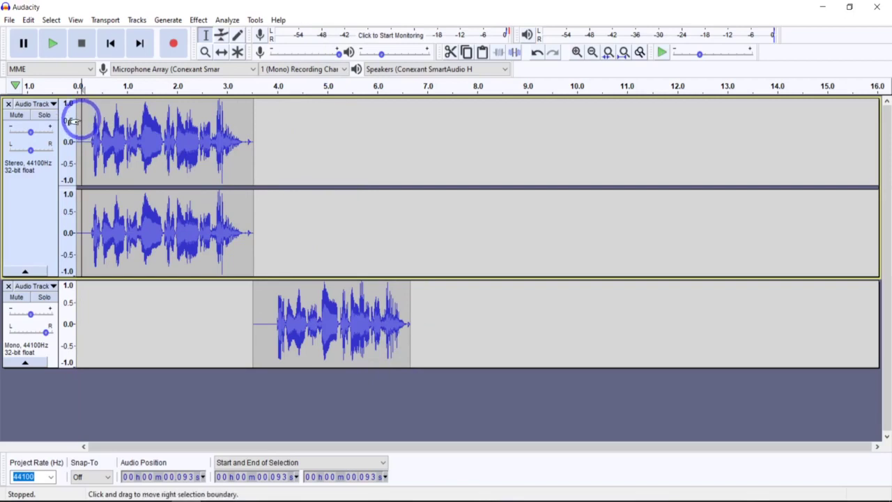
{"action": "left_click", "coordinate": [54, 45]}
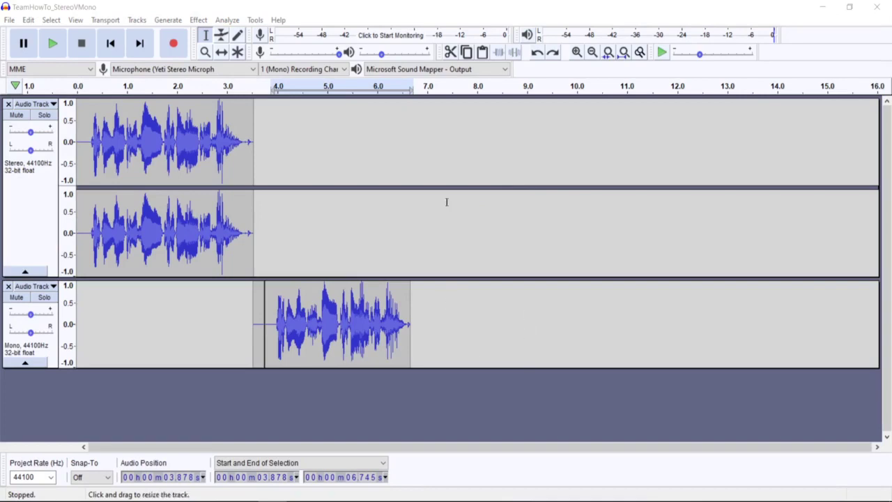
Select the mono clip from 3.855 s to 6.662 s
{"action": "left_click", "coordinate": [340, 9]}
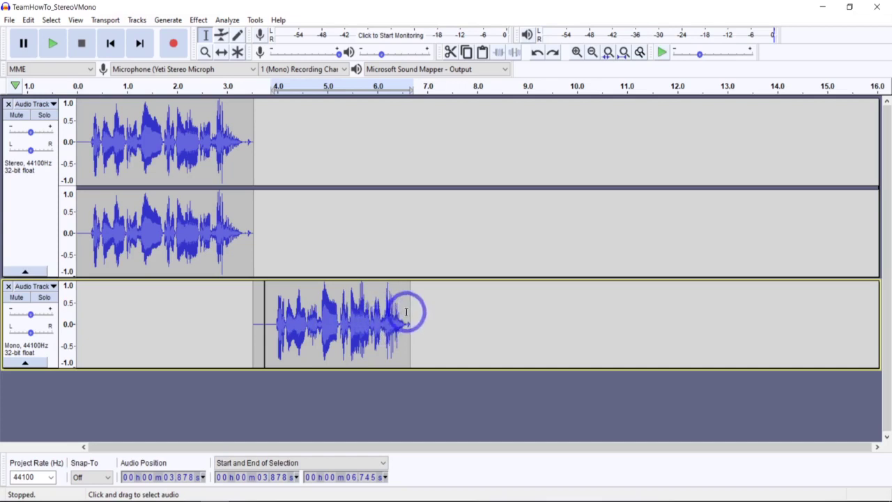
{"action": "left_click_drag", "start_coordinate": [271, 303], "coordinate": [412, 311]}
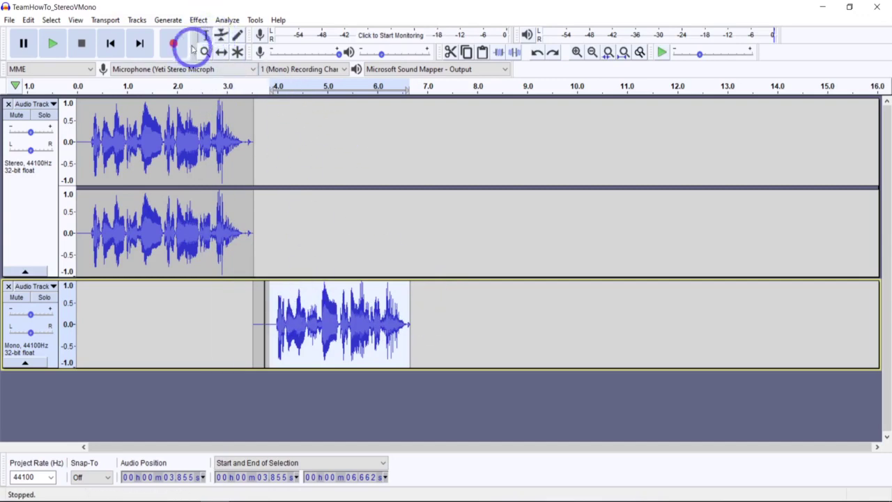
Apply Change Pitch to the mono clip: F to E, -1.07 semitones (-6%)
{"action": "left_click", "coordinate": [199, 21]}
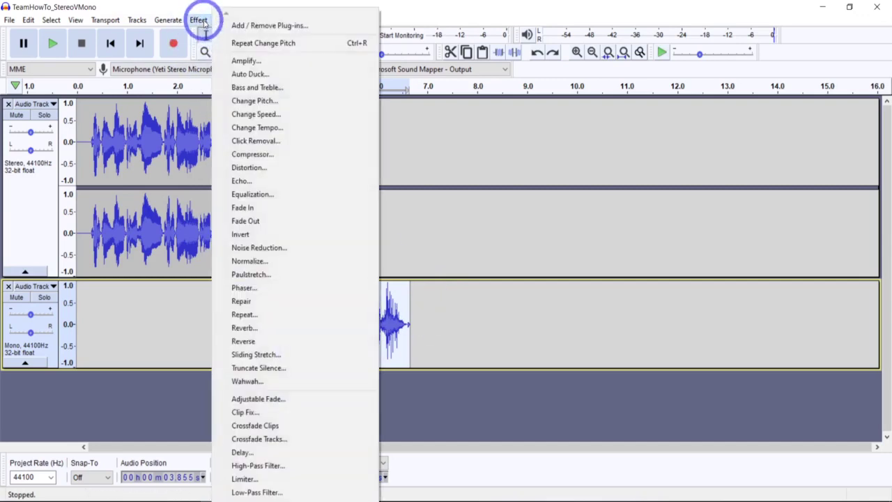
{"action": "left_click", "coordinate": [280, 102]}
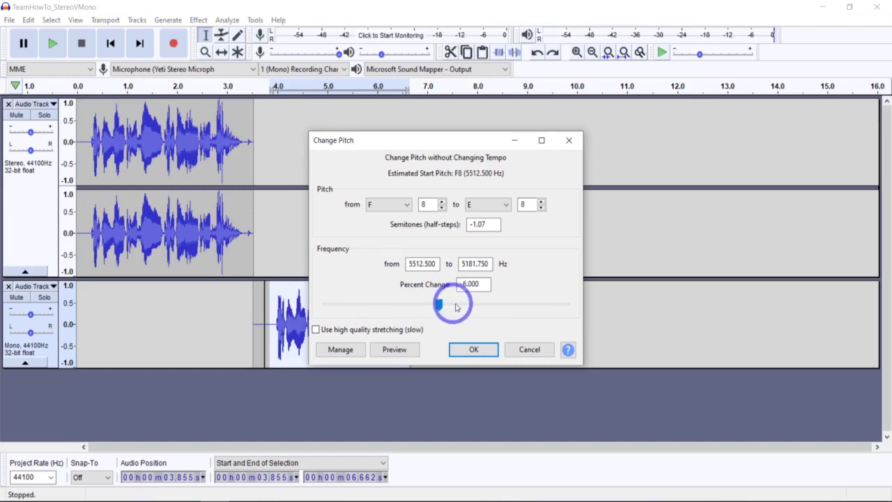
{"action": "left_click", "coordinate": [472, 349]}
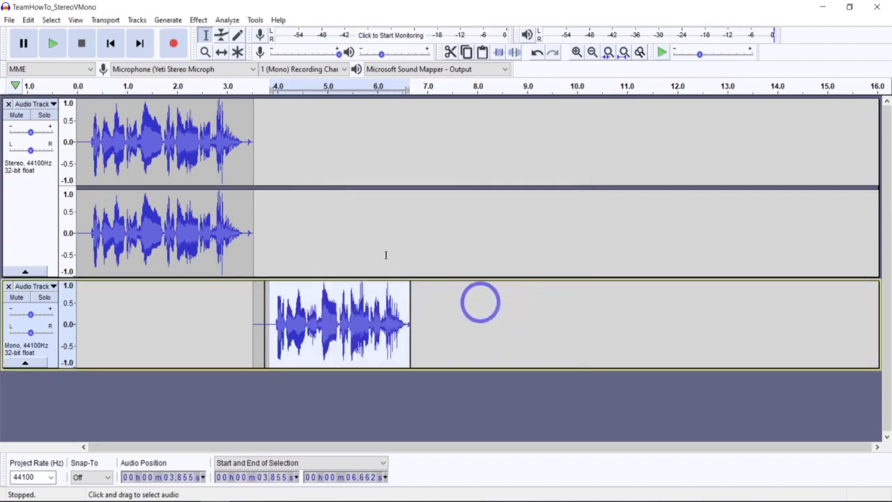
{"action": "left_click", "coordinate": [86, 109]}
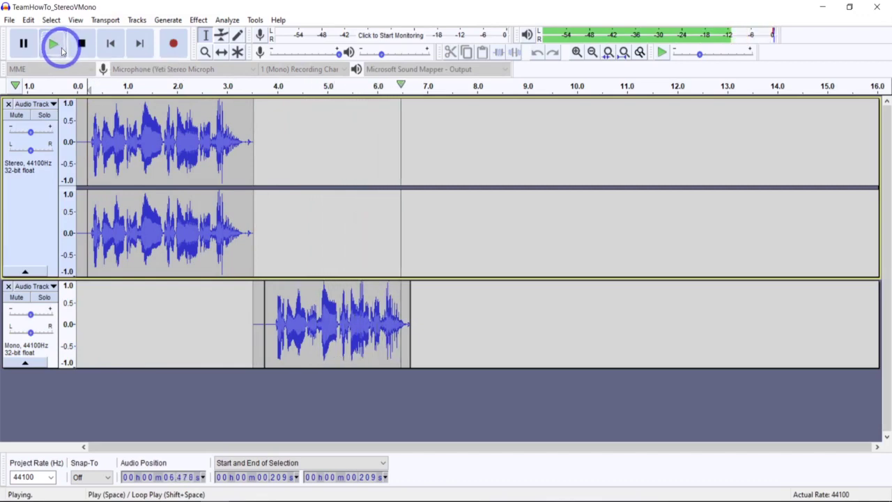
{"action": "left_click", "coordinate": [81, 43]}
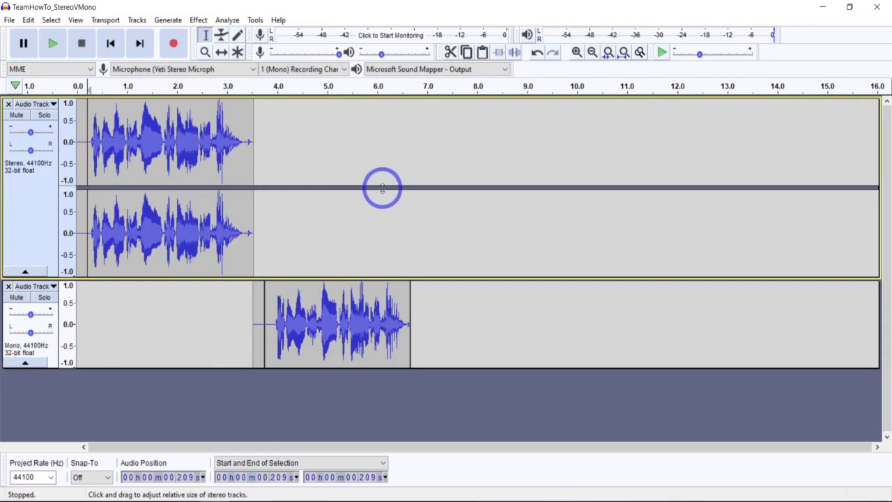
{"action": "key", "text": "ctrl+z"}
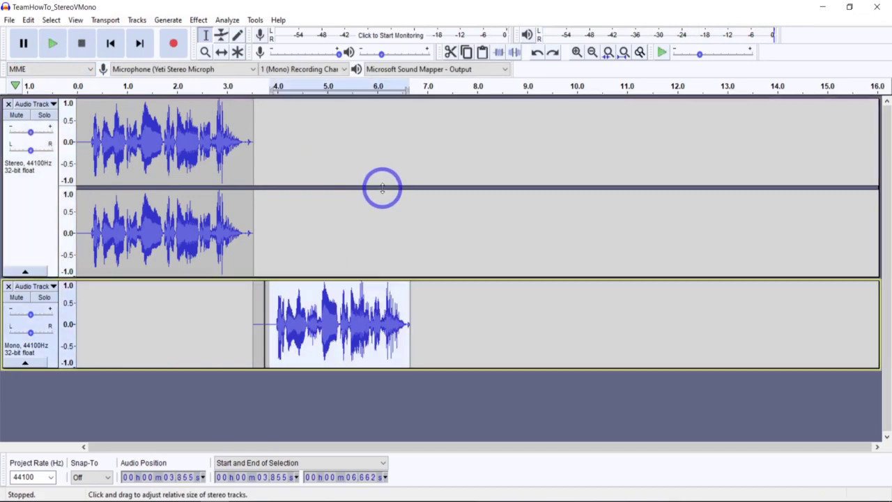
{"action": "left_click", "coordinate": [206, 159]}
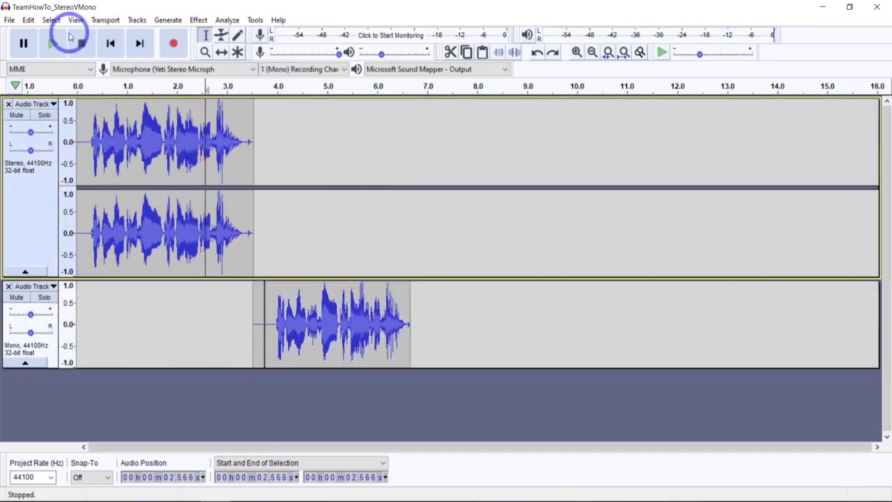
{"action": "left_click", "coordinate": [54, 44]}
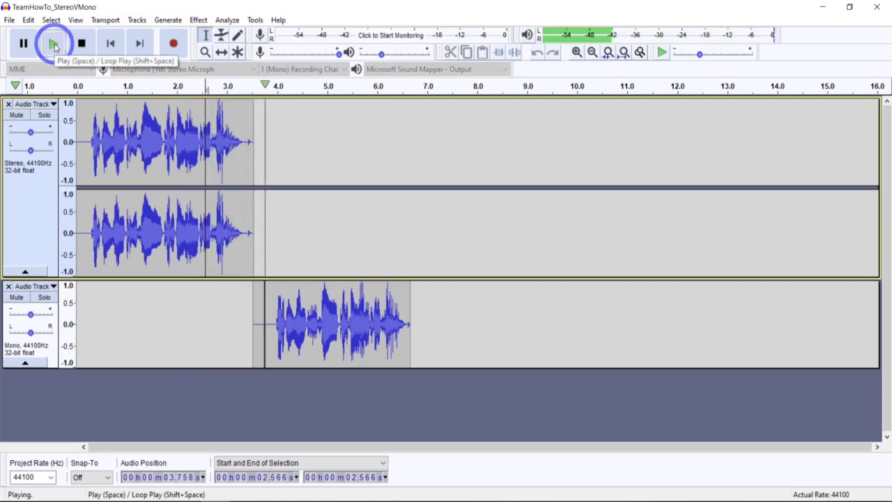
{"action": "left_click", "coordinate": [77, 43]}
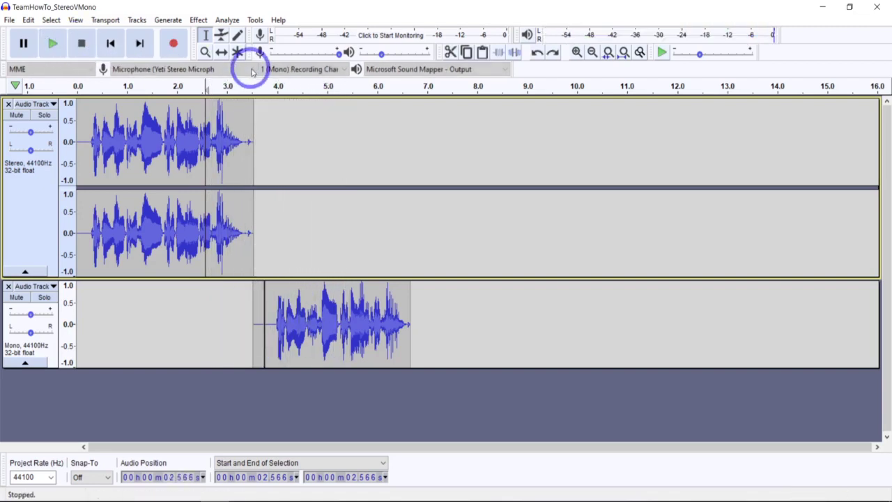
{"action": "left_click_drag", "start_coordinate": [272, 318], "coordinate": [409, 318]}
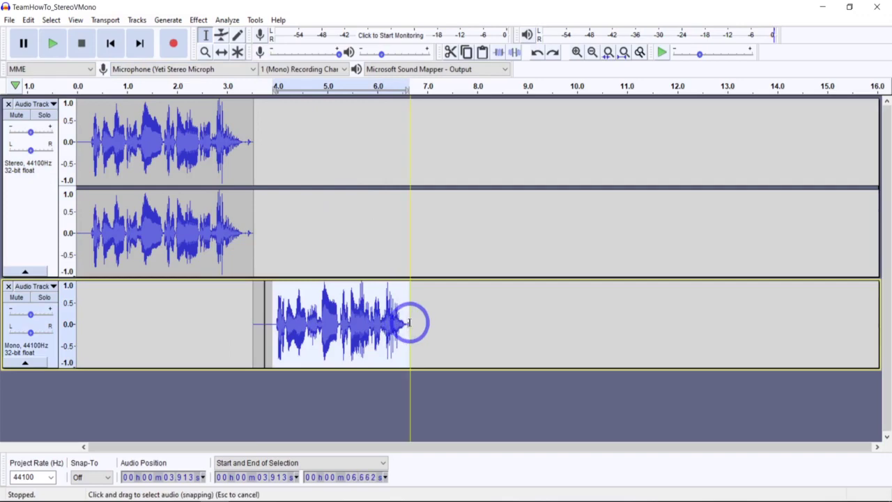
Load the Bass Boost preset curve in Equalization for the mono clip
{"action": "left_click", "coordinate": [198, 20]}
{"action": "left_click", "coordinate": [273, 196]}
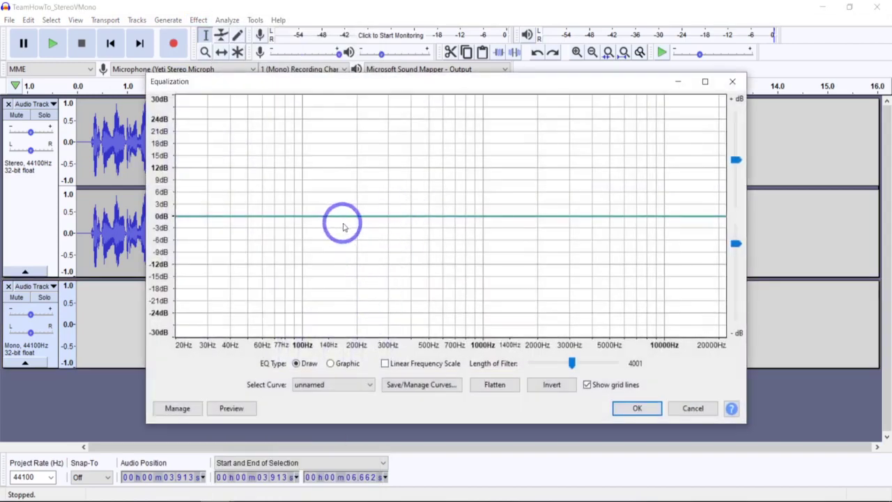
{"action": "left_click", "coordinate": [367, 386]}
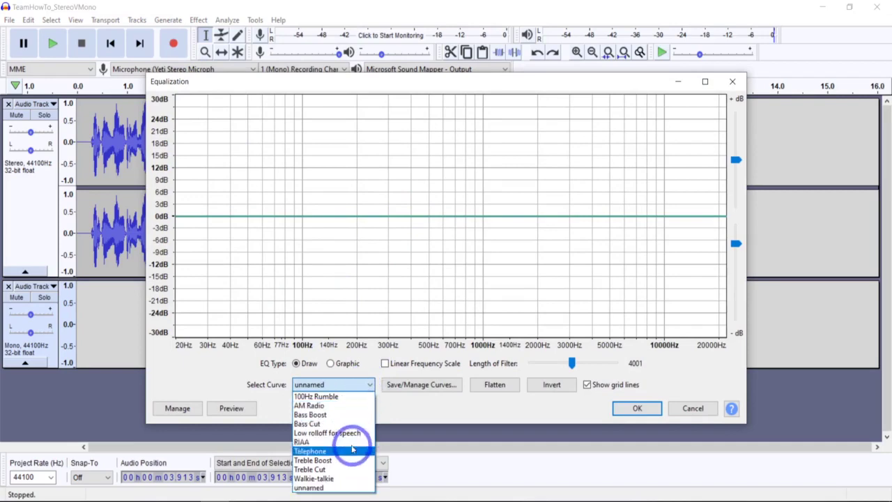
{"action": "left_click", "coordinate": [319, 414]}
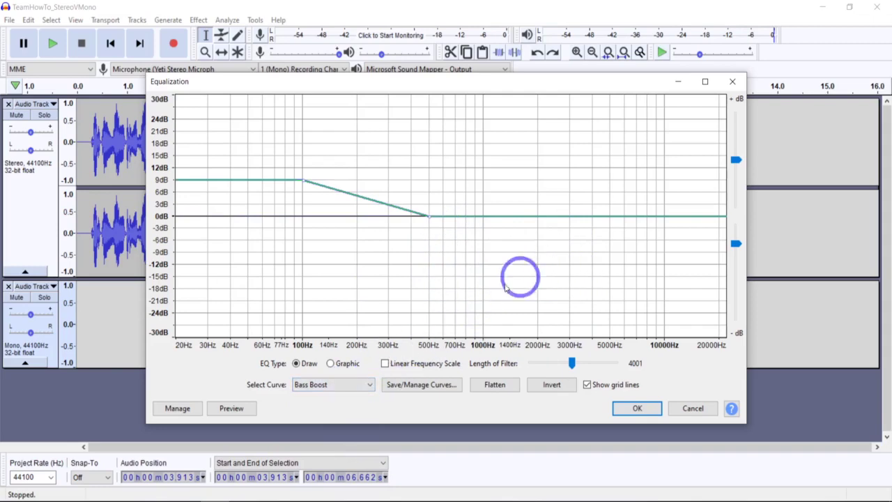
Add a treble boost of about +7 dB above 6000 Hz and apply the curve
{"action": "left_click", "coordinate": [570, 217]}
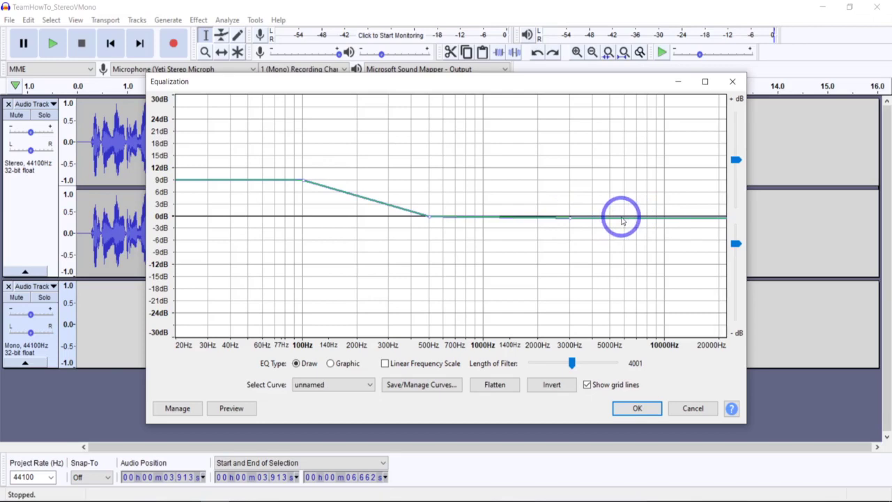
{"action": "left_click_drag", "start_coordinate": [624, 218], "coordinate": [622, 184]}
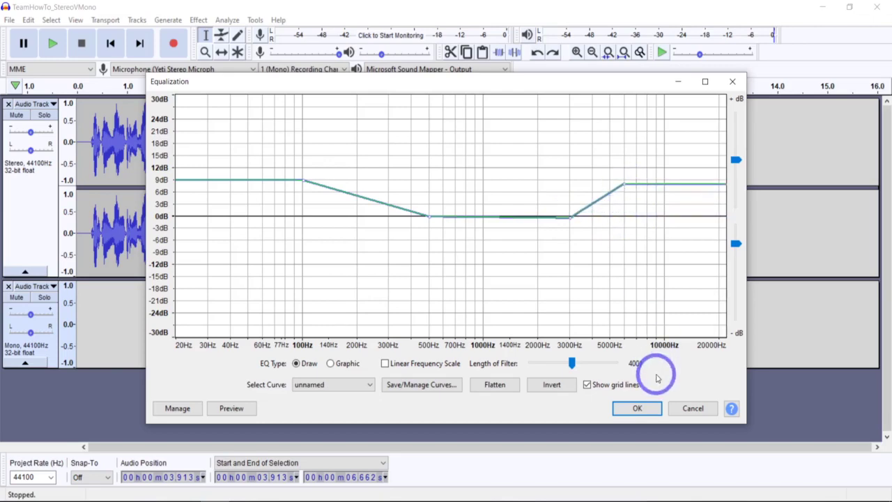
{"action": "left_click", "coordinate": [636, 408]}
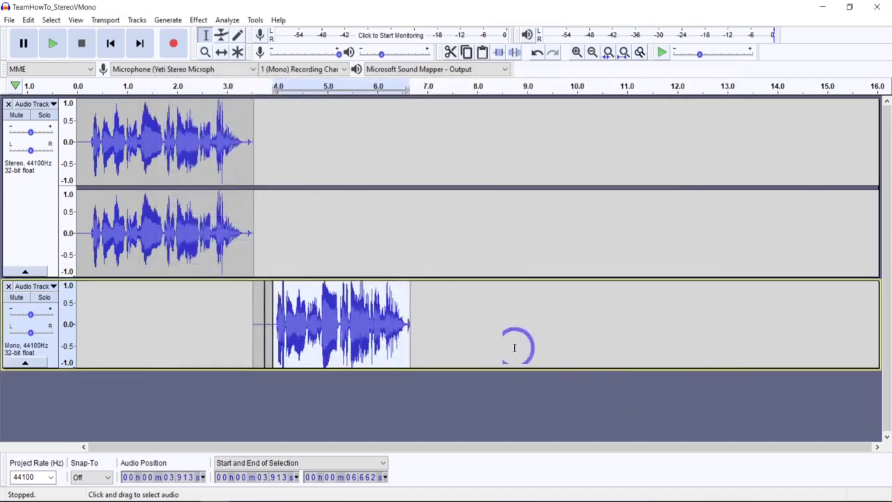
{"action": "left_click", "coordinate": [99, 115]}
{"action": "left_click", "coordinate": [54, 44]}
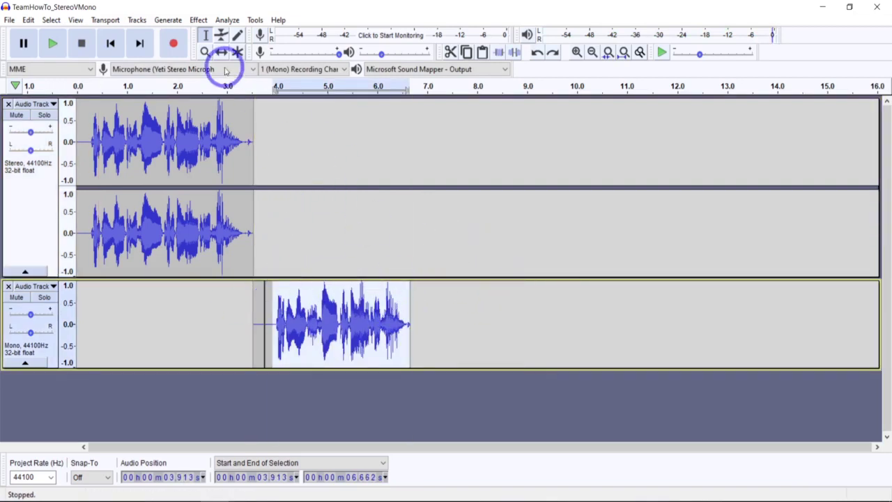
Add reverb to the mono clip with 24% room size and 38% reverberance, previewing first
{"action": "left_click", "coordinate": [199, 20]}
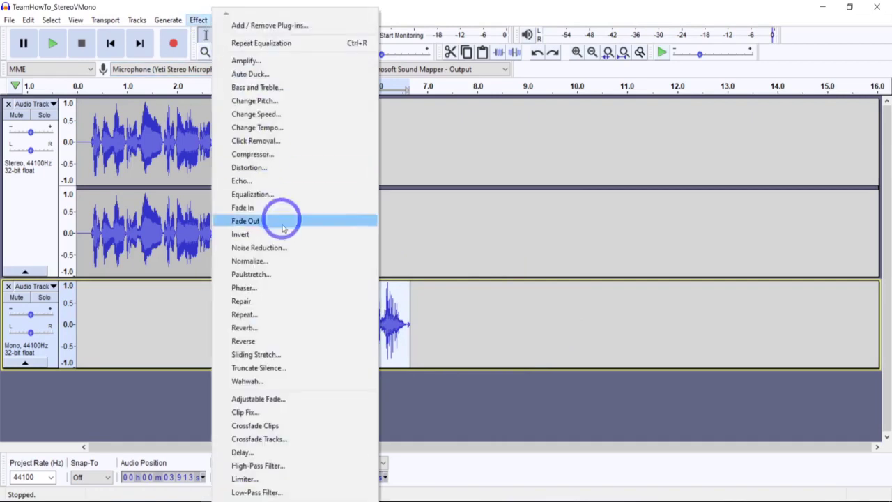
{"action": "left_click", "coordinate": [269, 330]}
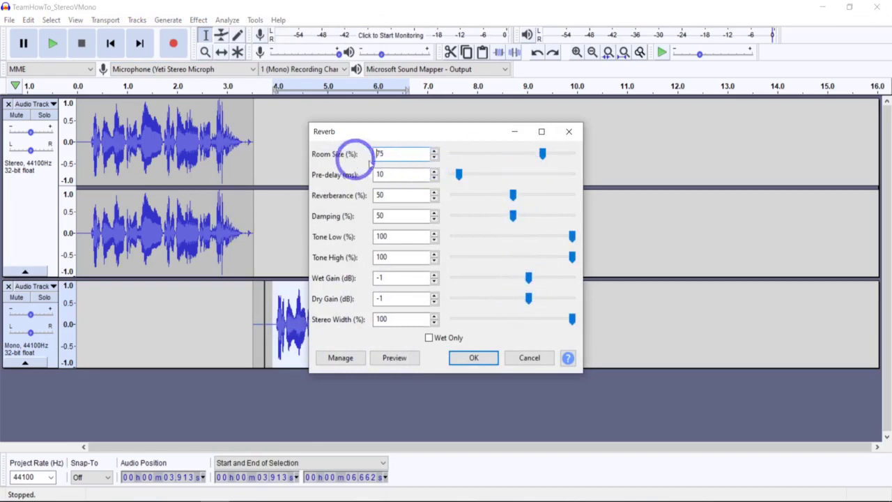
{"action": "left_click", "coordinate": [510, 154]}
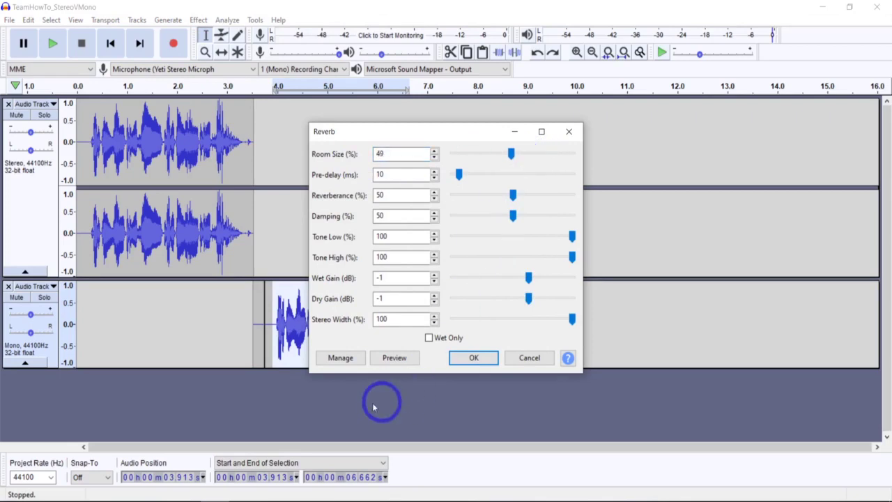
{"action": "left_click", "coordinate": [390, 359]}
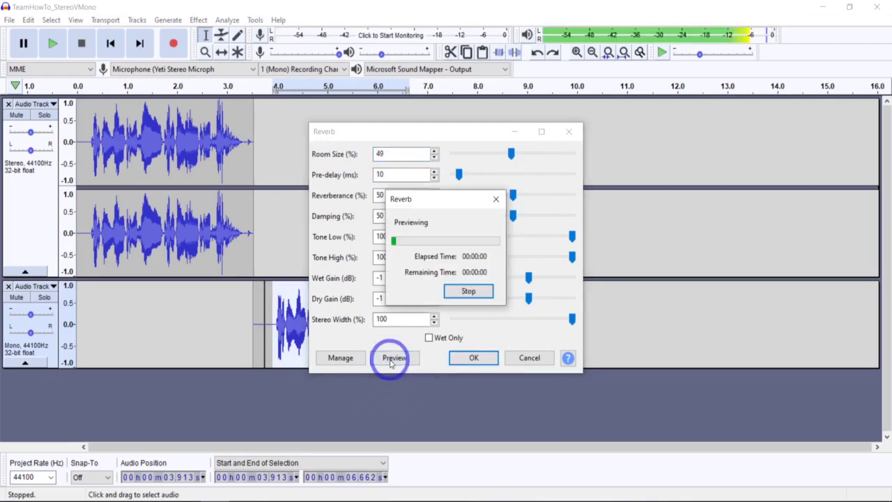
{"action": "left_click", "coordinate": [462, 293]}
{"action": "left_click_drag", "start_coordinate": [512, 152], "coordinate": [480, 154]}
{"action": "left_click", "coordinate": [400, 360]}
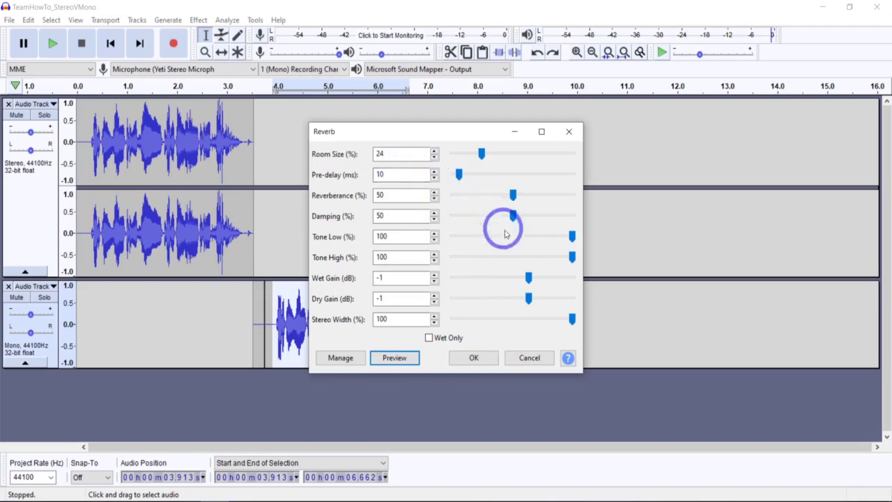
{"action": "left_click_drag", "start_coordinate": [513, 196], "coordinate": [497, 196]}
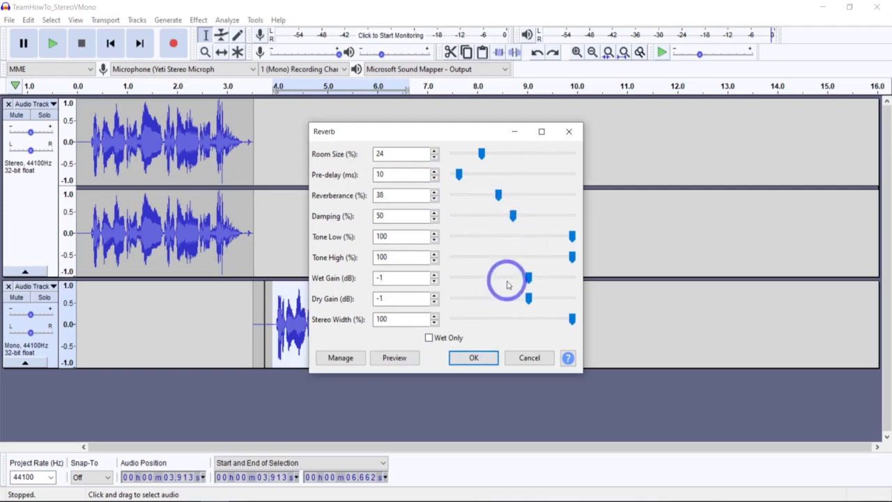
{"action": "left_click", "coordinate": [474, 358]}
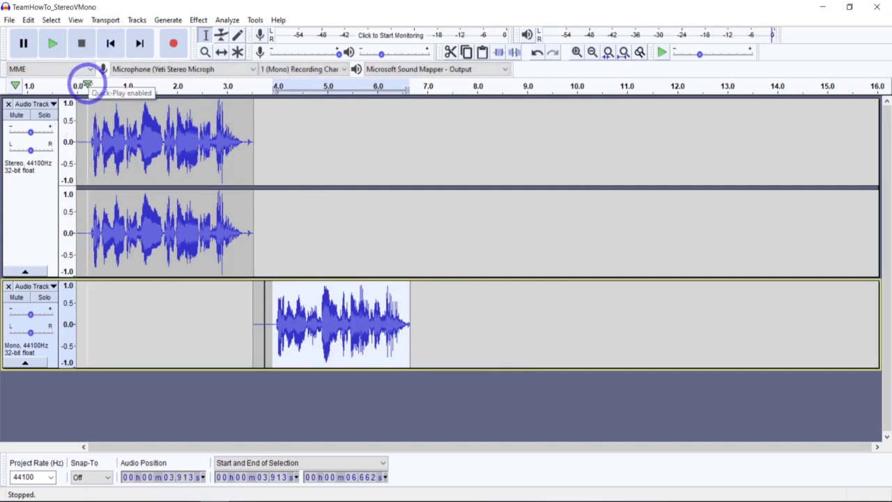
Play the project, then select the stereo clip's ending up to about 3.58 s
{"action": "left_click", "coordinate": [84, 85]}
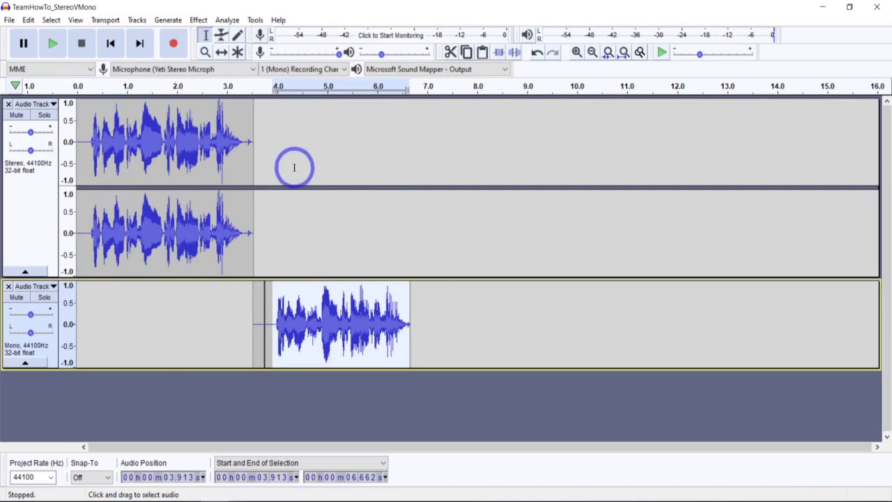
{"action": "left_click_drag", "start_coordinate": [255, 140], "coordinate": [193, 143]}
Fade out the stereo clip's ending (2.322–3.576 s), then select the mono track with Time Shift active
{"action": "left_click", "coordinate": [199, 19]}
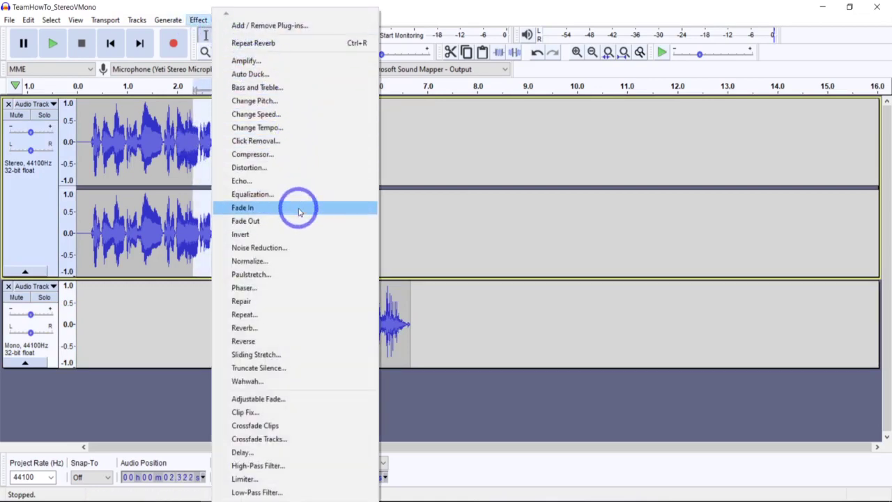
{"action": "left_click", "coordinate": [279, 221]}
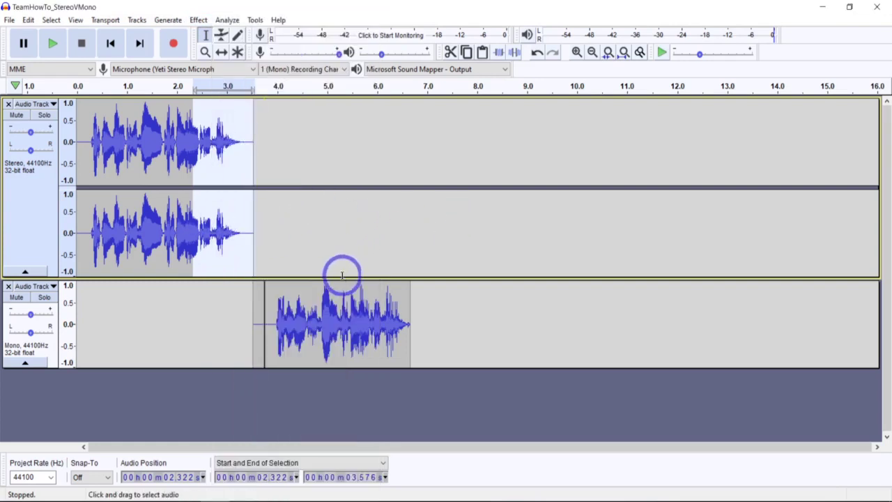
{"action": "left_click", "coordinate": [328, 317]}
{"action": "key", "text": "F5"}
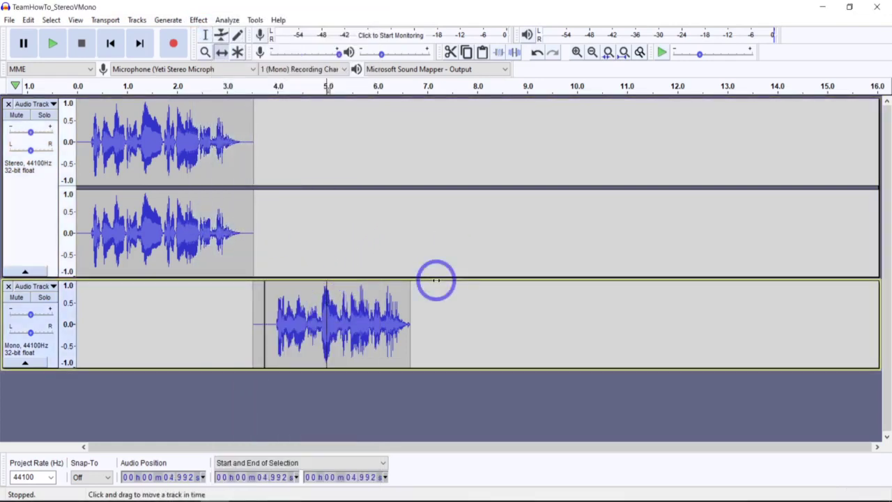